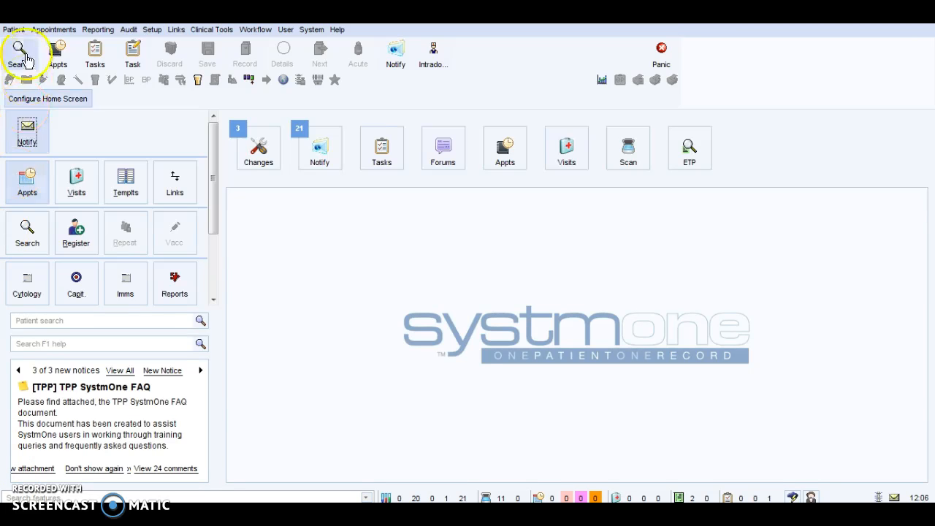
Open the listed test patient's record through the quick patient search, declining to match it to a PDS record
{"action": "left_click", "coordinate": [20, 51]}
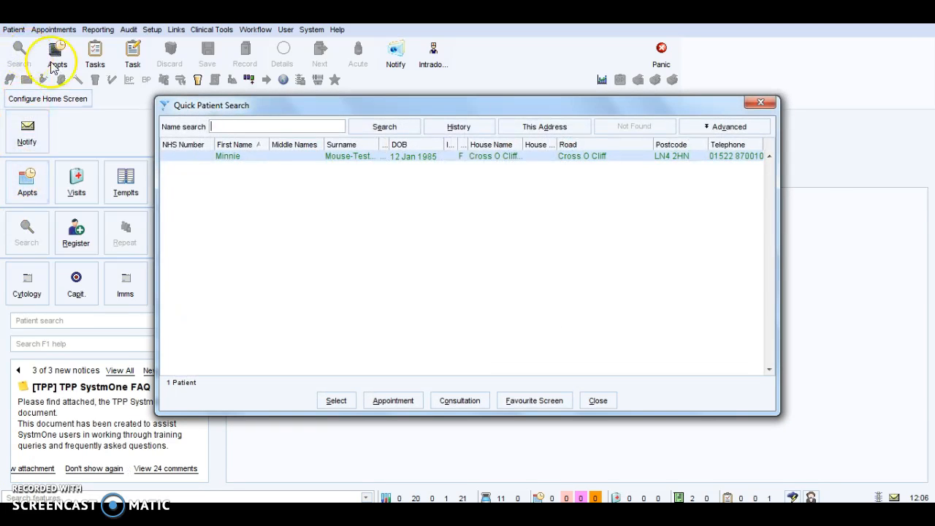
{"action": "left_click", "coordinate": [268, 128]}
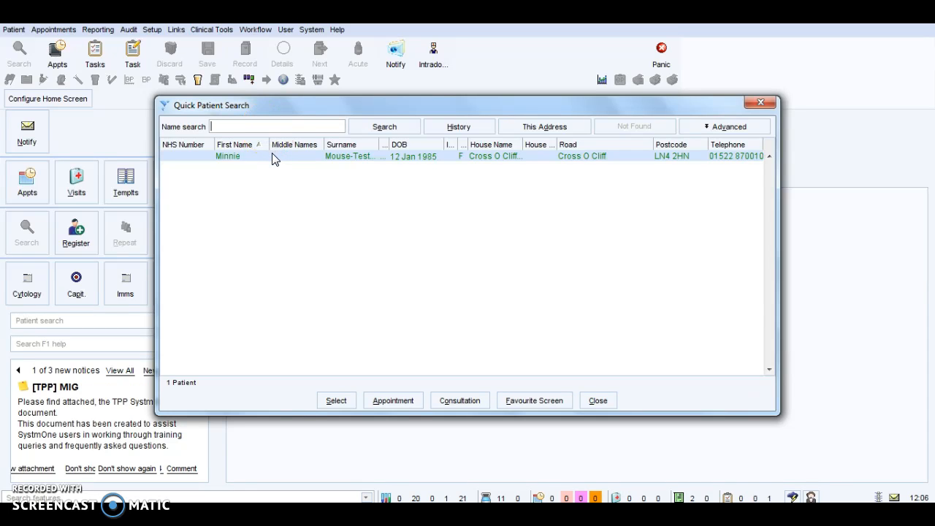
{"action": "double_click", "coordinate": [272, 158]}
{"action": "left_click", "coordinate": [401, 234]}
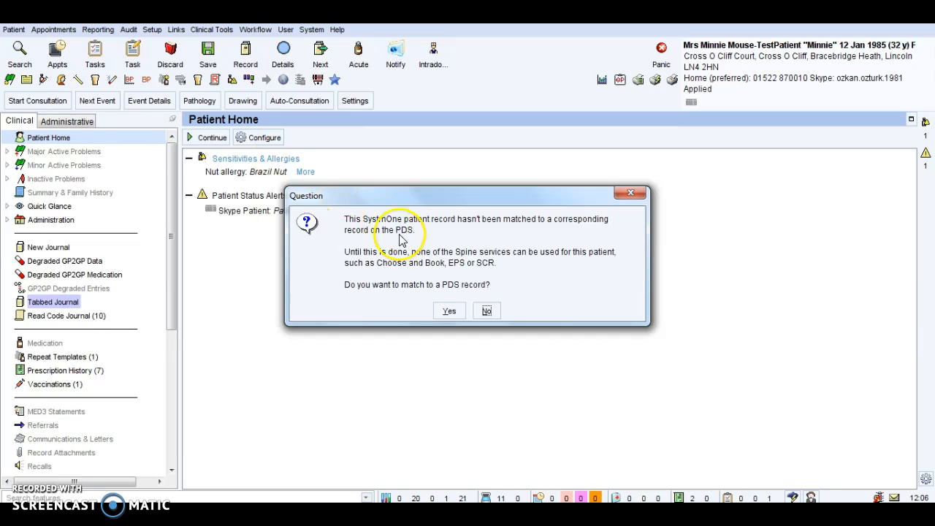
{"action": "left_click", "coordinate": [487, 311]}
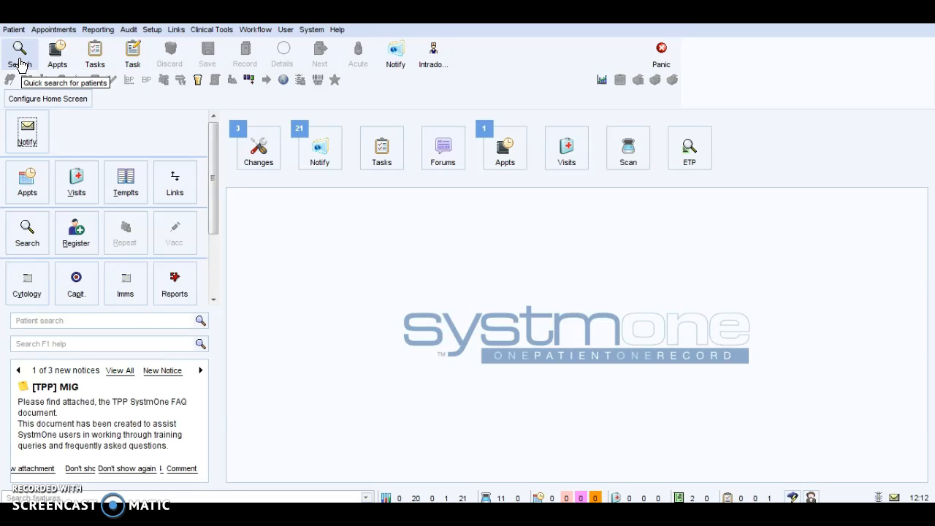
Reopen the test patient's record without PDS matching and check the Skype status indicator in the patient's demographics
{"action": "left_click", "coordinate": [20, 64]}
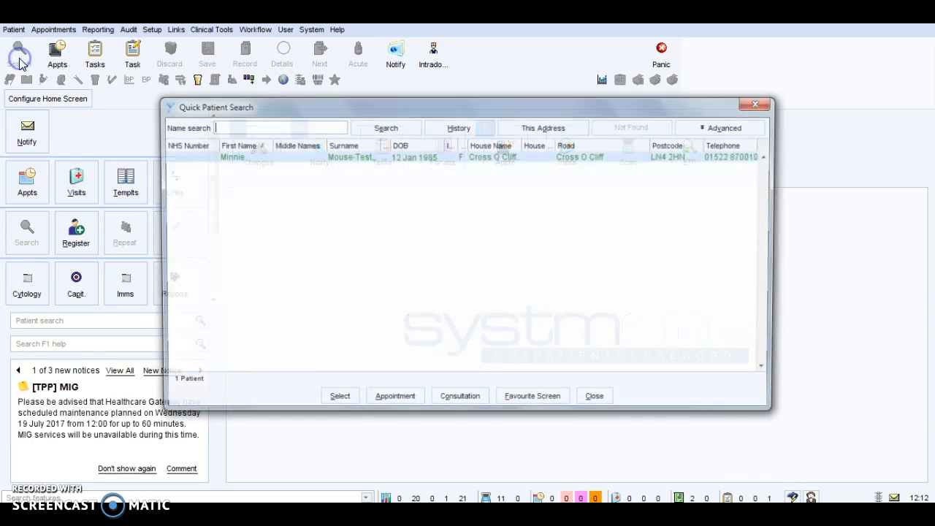
{"action": "double_click", "coordinate": [263, 155]}
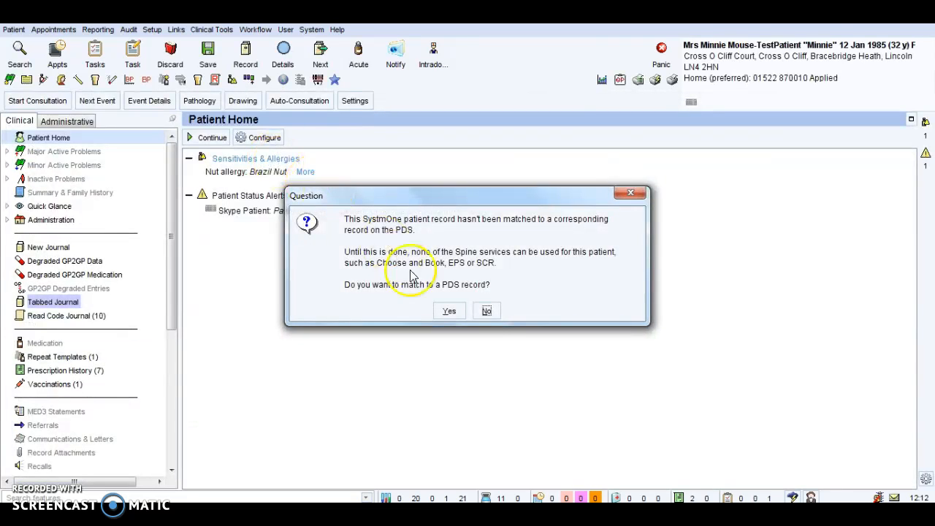
{"action": "left_click", "coordinate": [487, 311]}
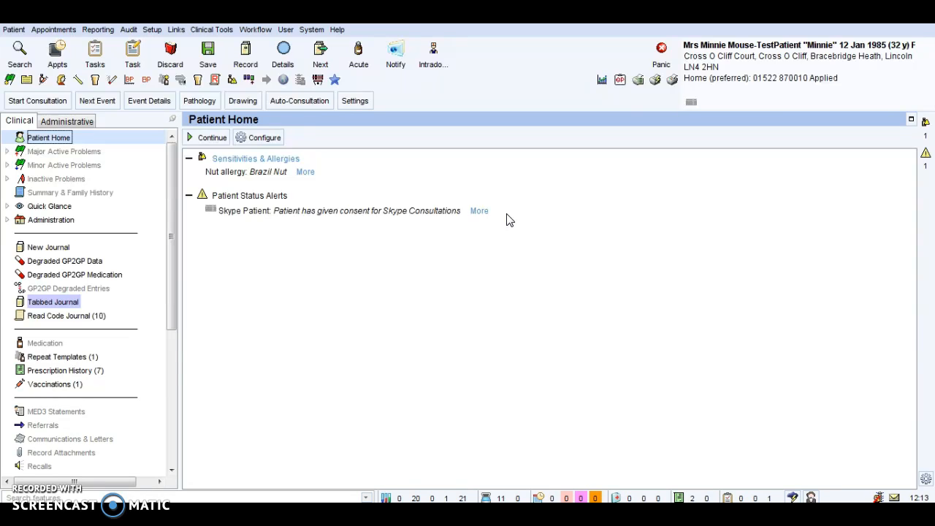
{"action": "mouse_move", "coordinate": [694, 105]}
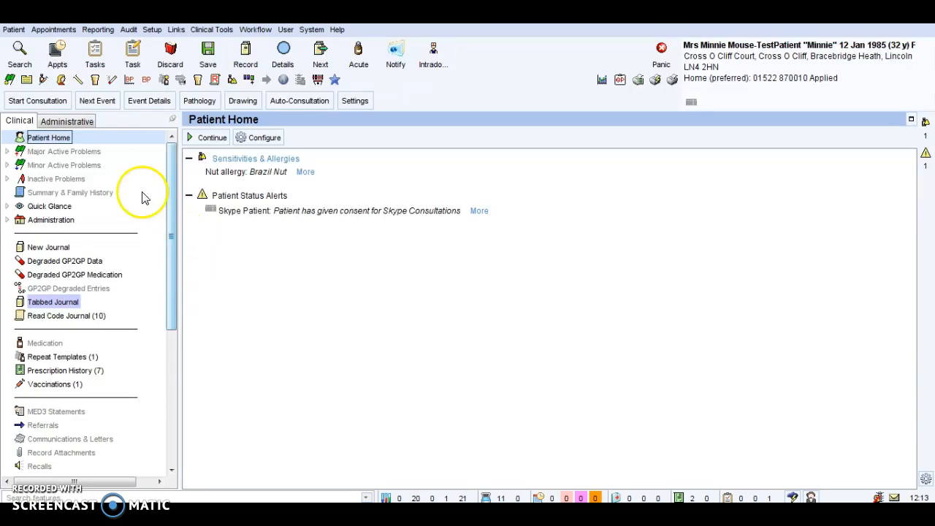
Open the appointments rota for Wed 19 Jul and inspect the 12:30 Video Consultation Slot
{"action": "left_click", "coordinate": [54, 50]}
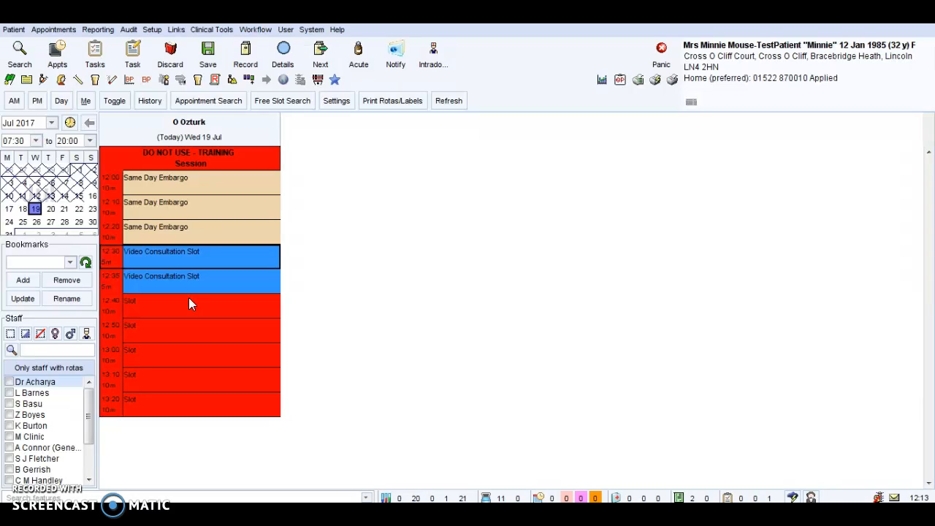
{"action": "left_click", "coordinate": [194, 266]}
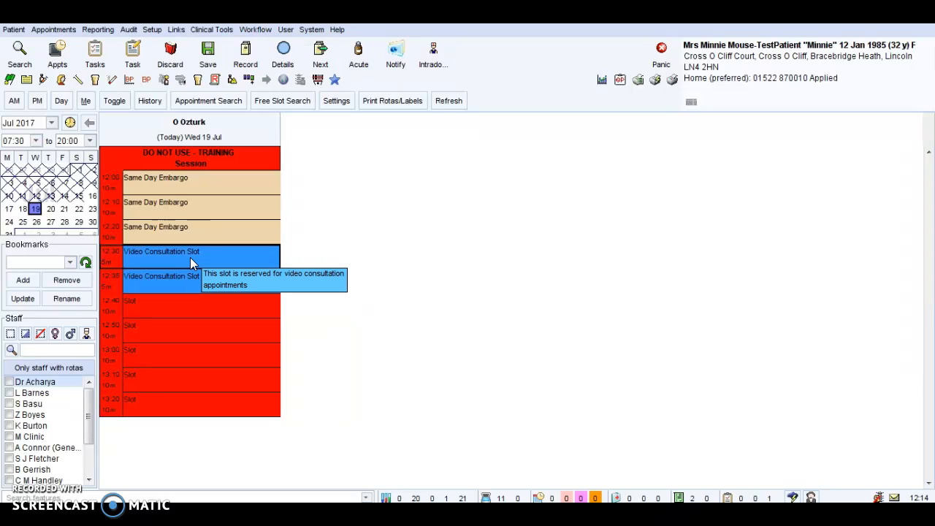
{"action": "left_click", "coordinate": [204, 257]}
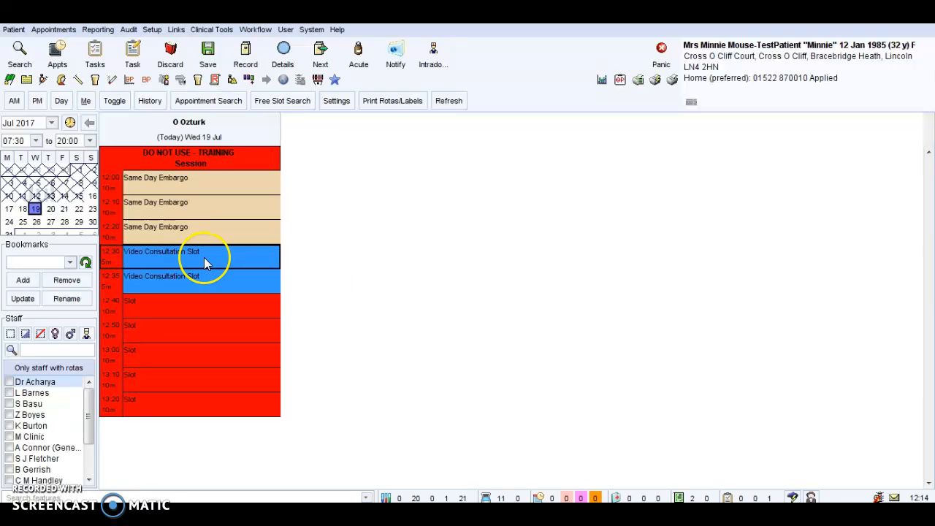
{"action": "left_click", "coordinate": [204, 256]}
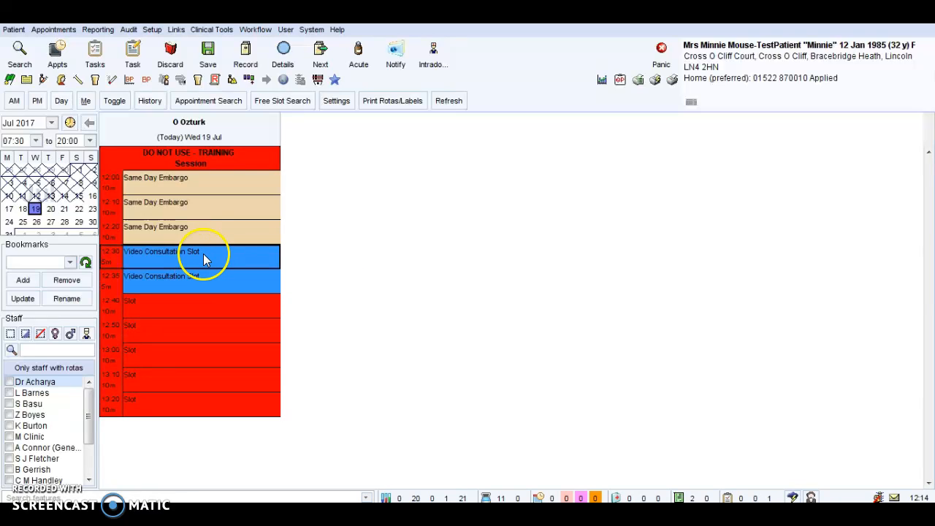
Amend the 12:00 Same Day Embargo slot so that its type is Video Consultation Slot
{"action": "mouse_move", "coordinate": [205, 186]}
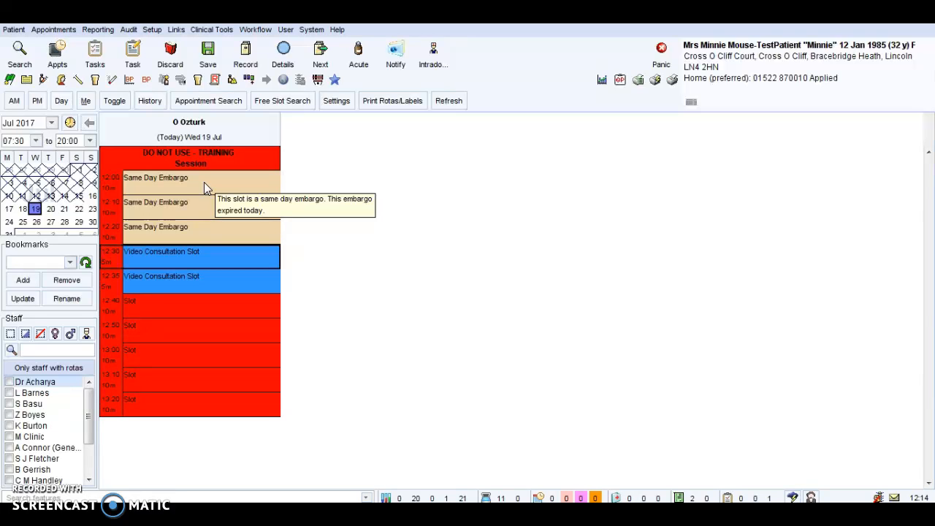
{"action": "right_click", "coordinate": [204, 182]}
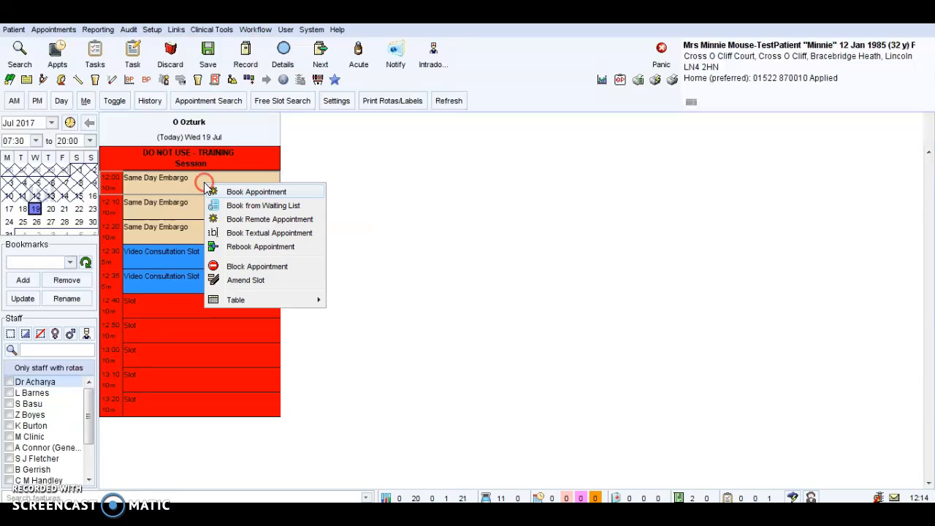
{"action": "left_click", "coordinate": [243, 281]}
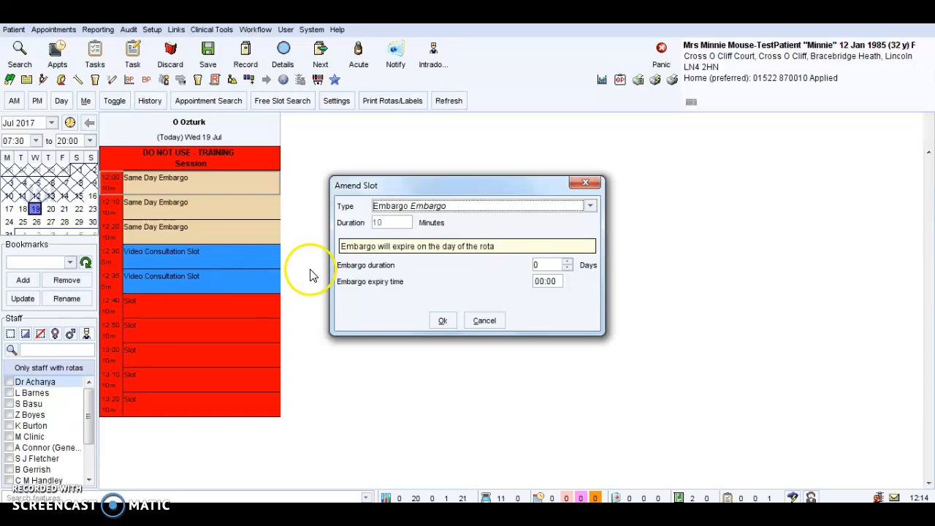
{"action": "left_click", "coordinate": [459, 206]}
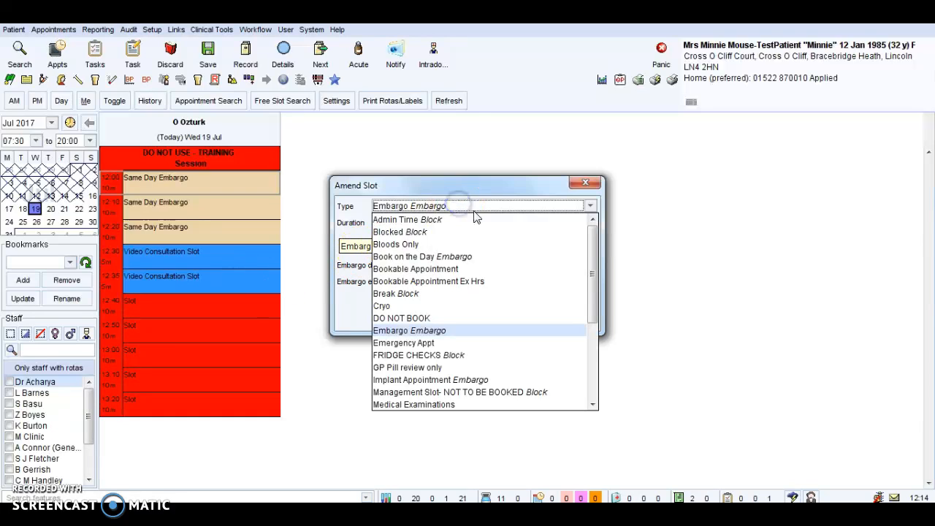
{"action": "left_click_drag", "start_coordinate": [593, 247], "coordinate": [583, 358]}
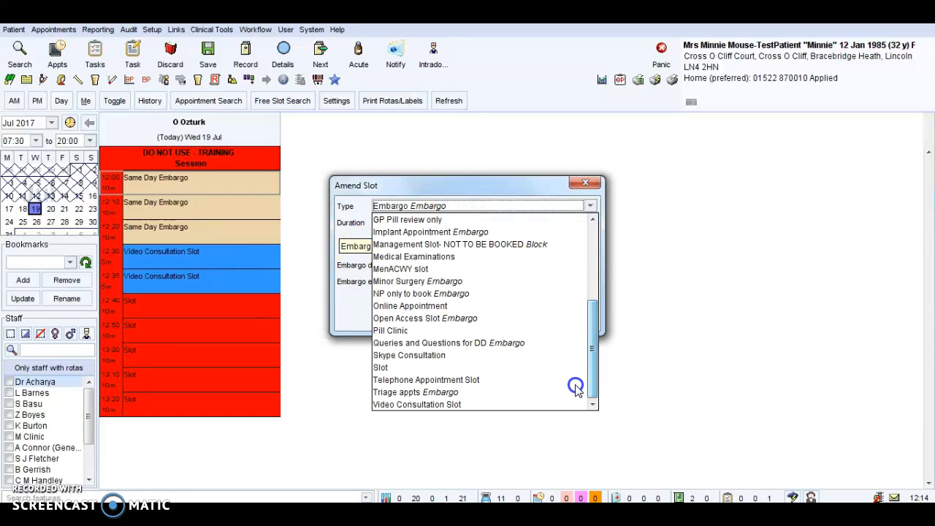
{"action": "left_click", "coordinate": [463, 404]}
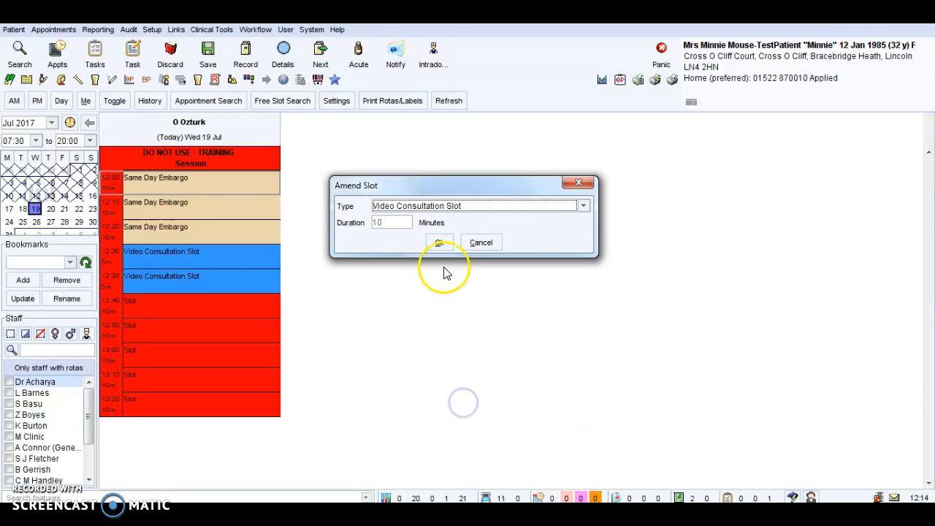
{"action": "left_click", "coordinate": [439, 243]}
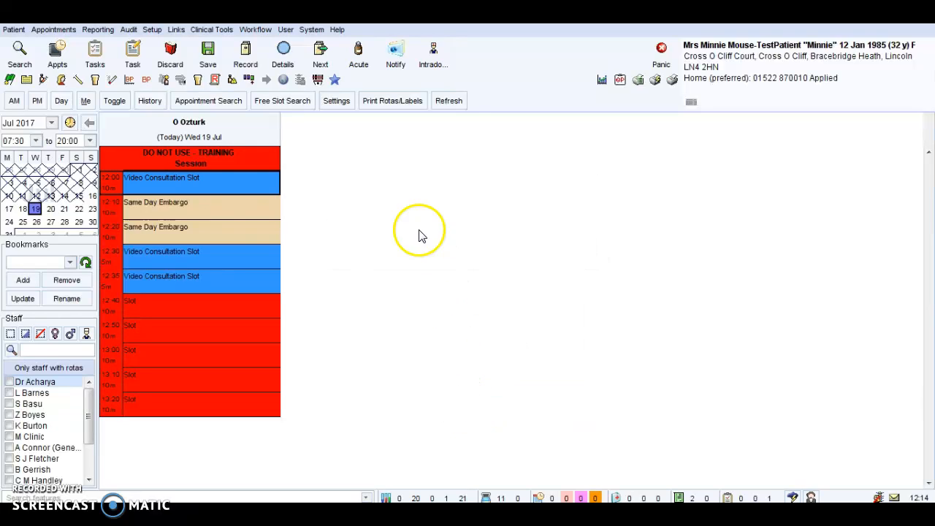
Book the patient into the 12:30 Video Consultation Slot for 5 minutes, continuing without a Skype ID or SMS confirmation
{"action": "mouse_move", "coordinate": [216, 185]}
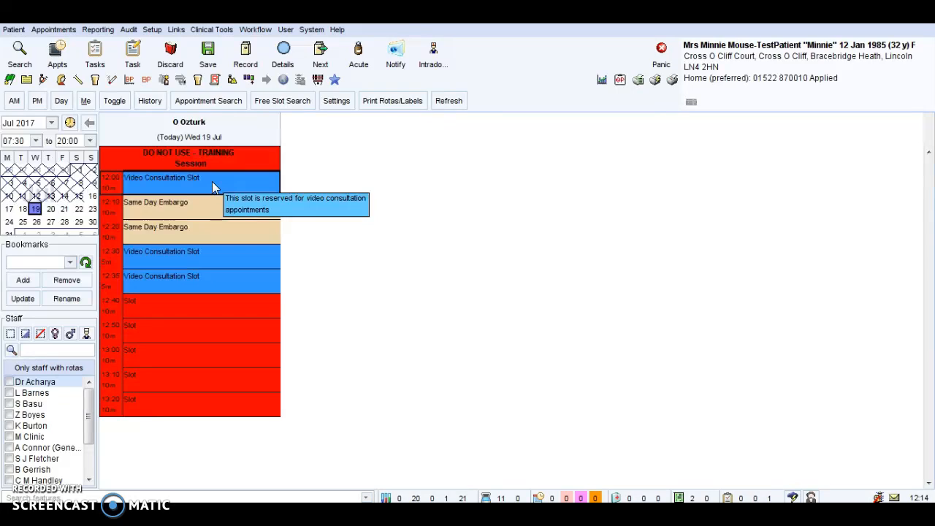
{"action": "left_click", "coordinate": [201, 251]}
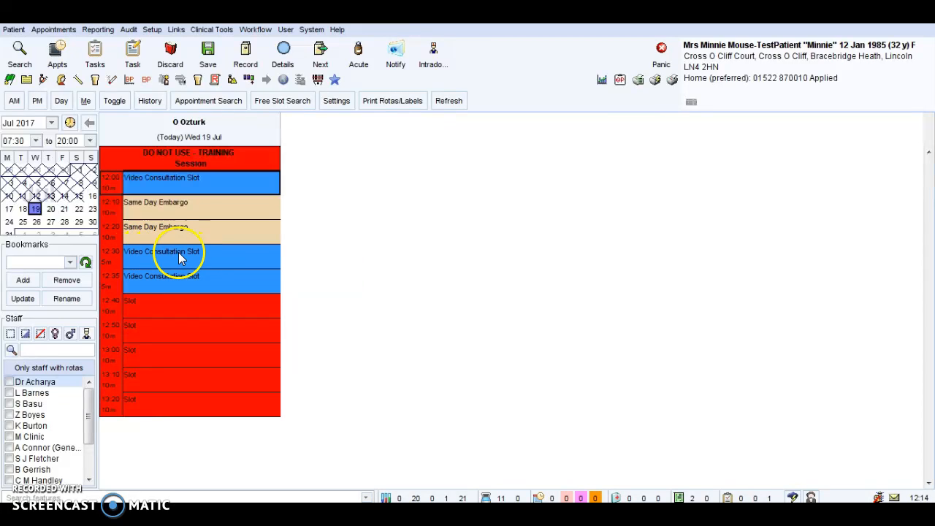
{"action": "mouse_move", "coordinate": [207, 258]}
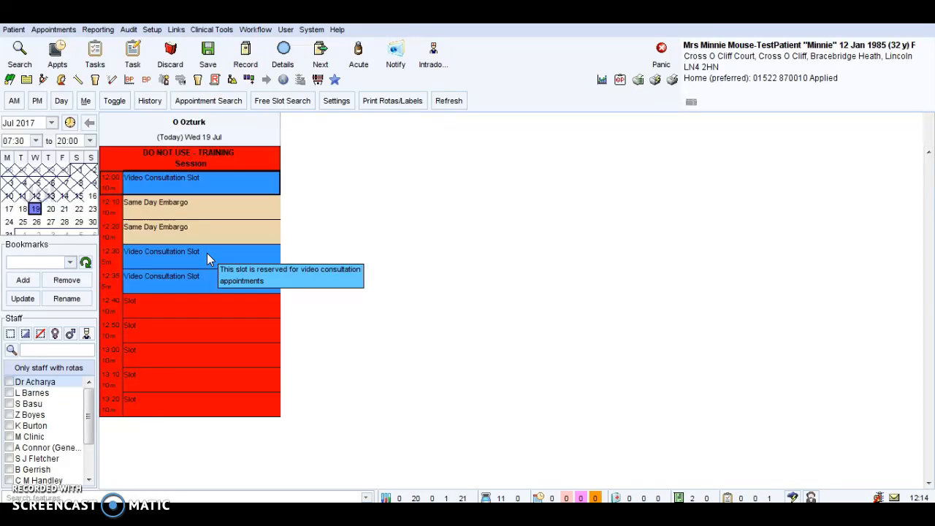
{"action": "right_click", "coordinate": [207, 252]}
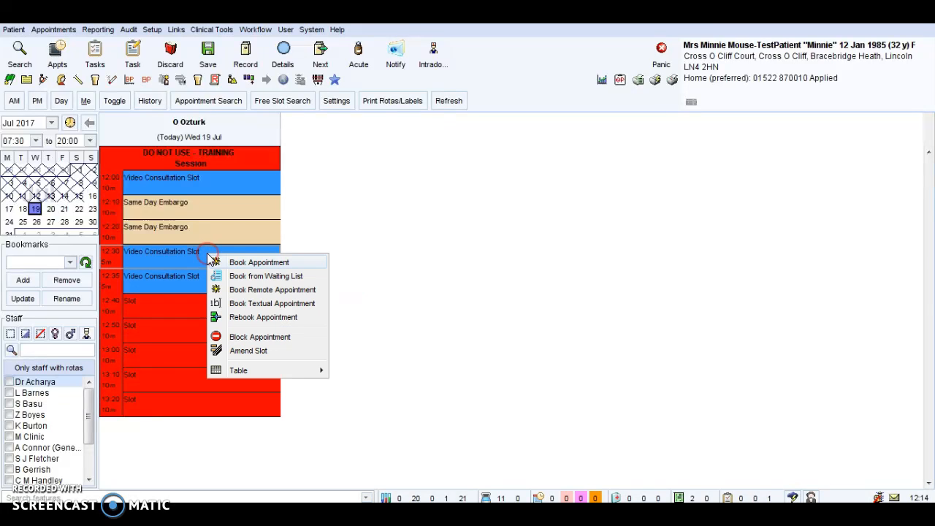
{"action": "left_click", "coordinate": [244, 267]}
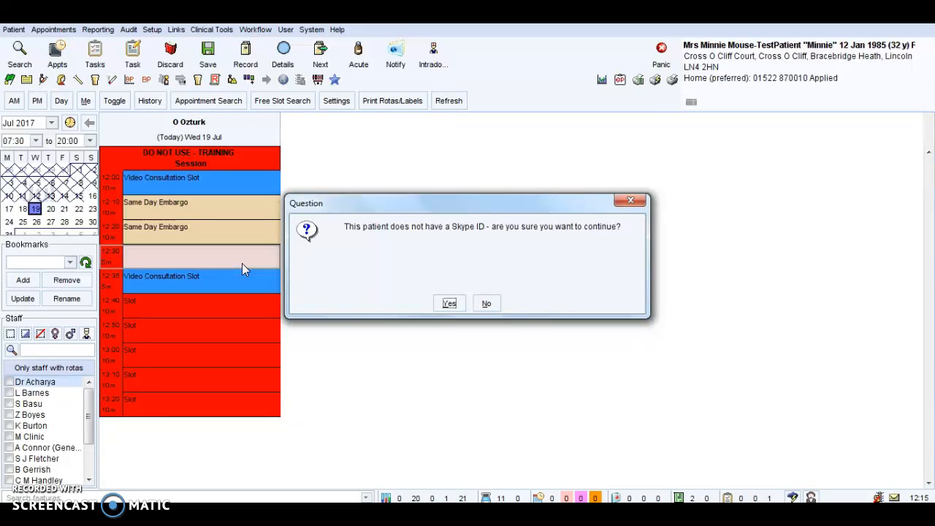
{"action": "left_click", "coordinate": [447, 306]}
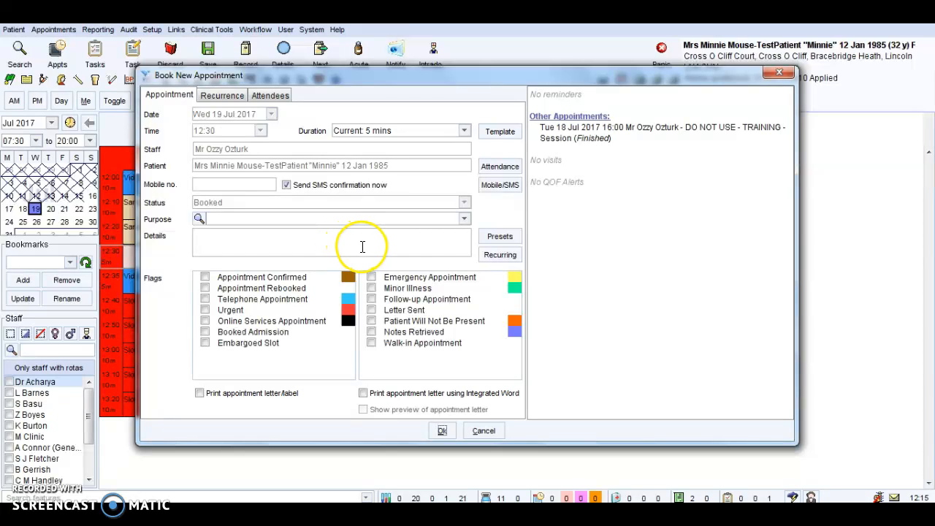
{"action": "left_click", "coordinate": [441, 431]}
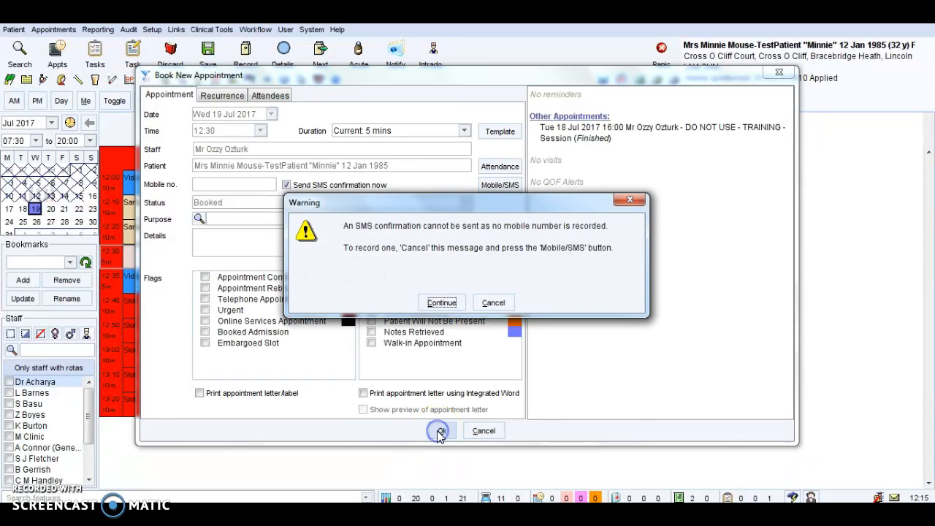
{"action": "left_click", "coordinate": [441, 302]}
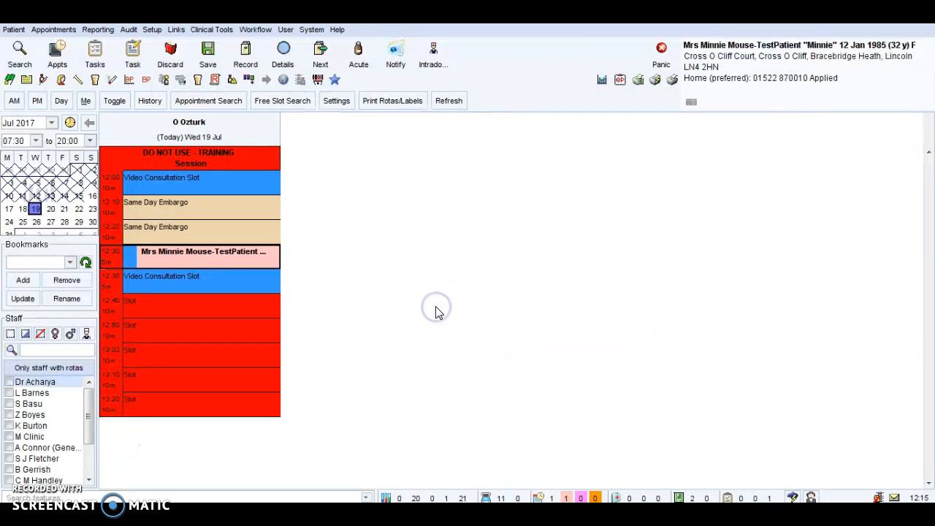
{"action": "mouse_move", "coordinate": [246, 265]}
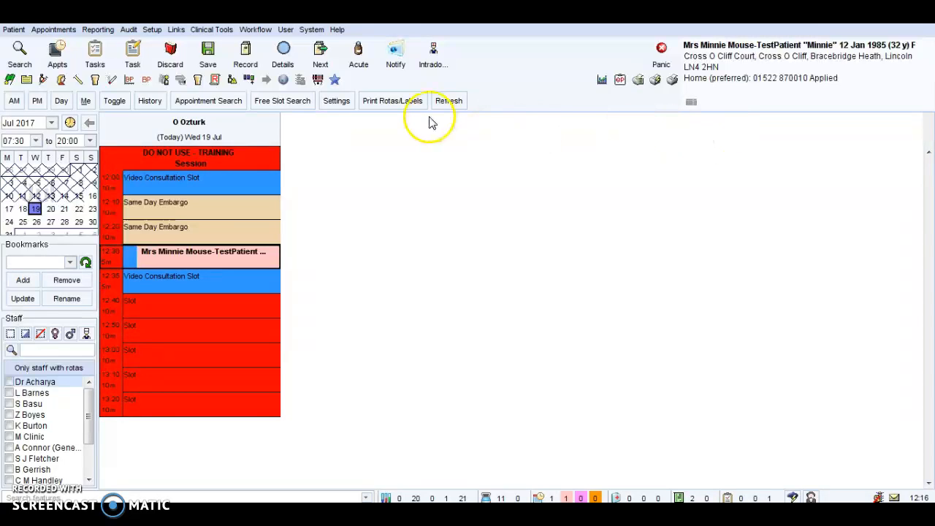
Close the current patient record and retrieve the test patient again from the quick patient search, declining the PDS match
{"action": "left_click", "coordinate": [169, 58]}
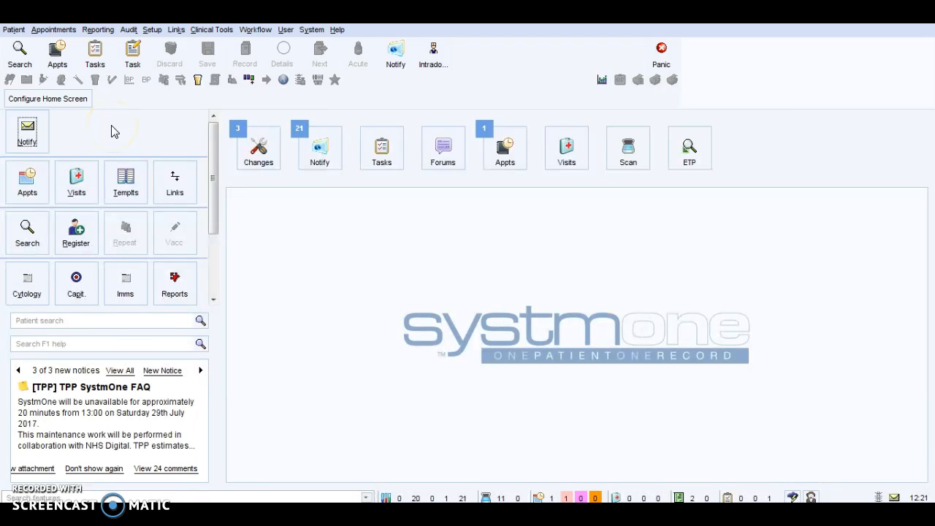
{"action": "left_click", "coordinate": [24, 63]}
{"action": "left_click", "coordinate": [252, 157]}
{"action": "double_click", "coordinate": [256, 158]}
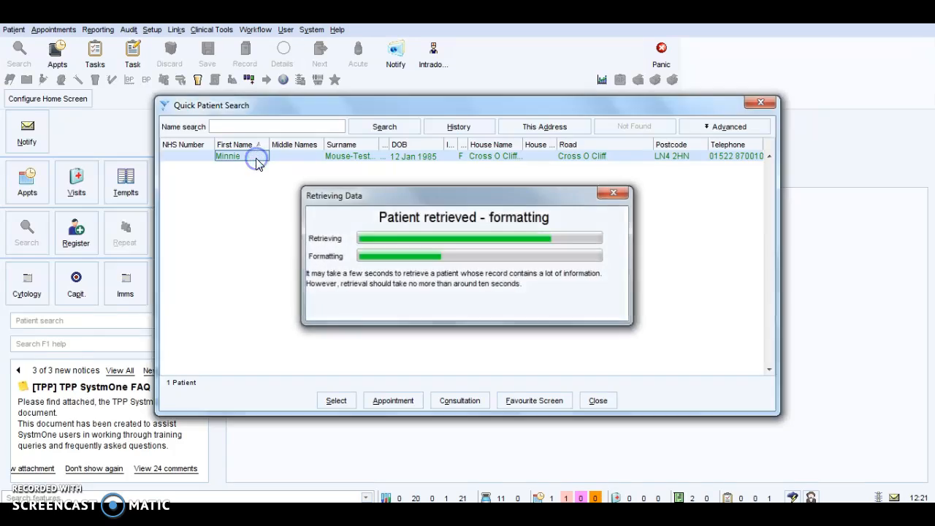
{"action": "left_click", "coordinate": [486, 310]}
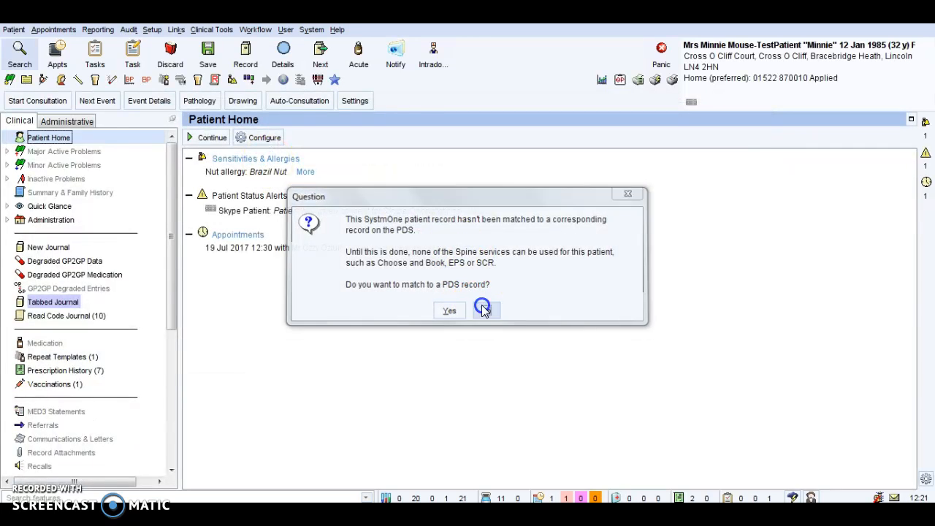
Enter the patient's Skype ID in the contact details of the administrative Patient Details and save the record
{"action": "left_click", "coordinate": [85, 126]}
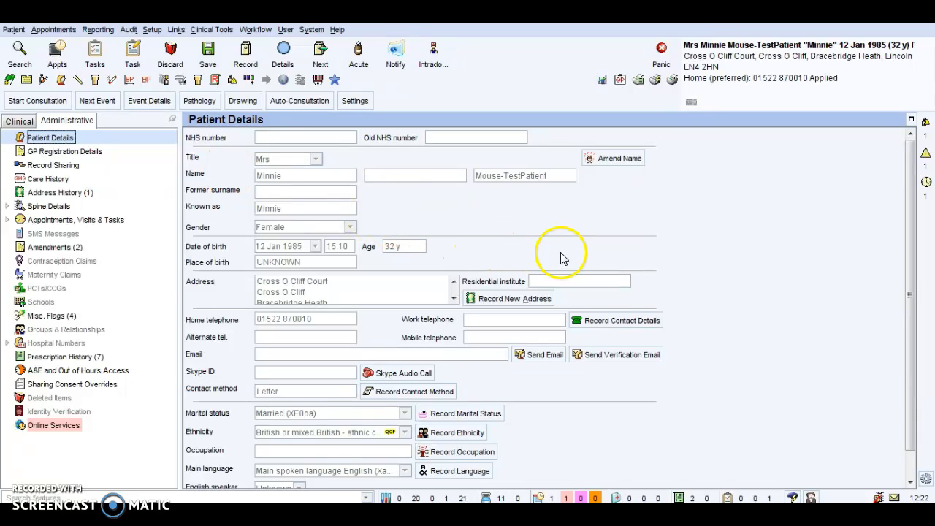
{"action": "left_click", "coordinate": [661, 321]}
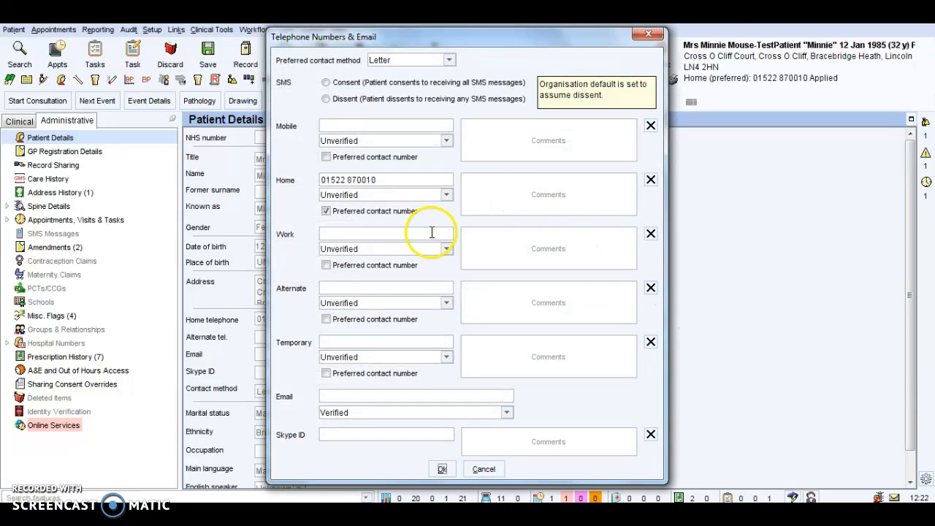
{"action": "left_click", "coordinate": [372, 432]}
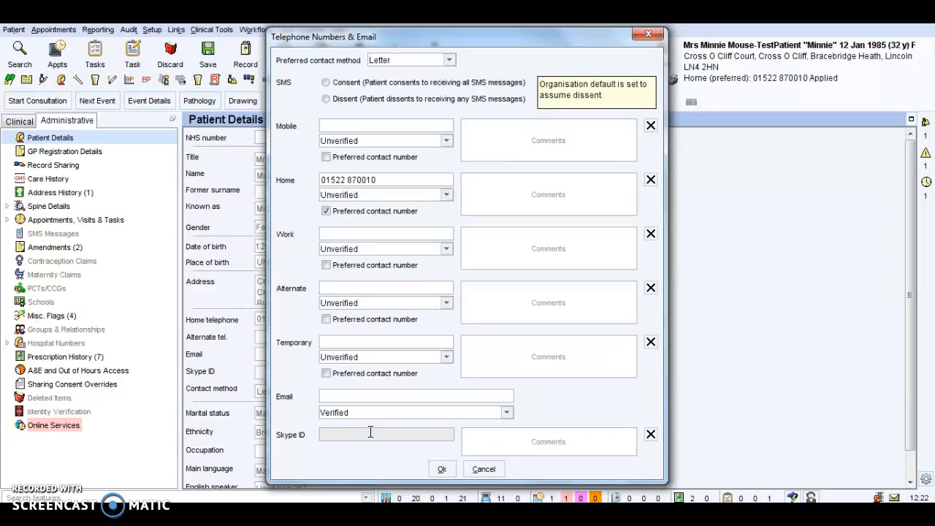
{"action": "type", "text": "joe.bloggs.1950"}
{"action": "left_click", "coordinate": [370, 432]}
{"action": "left_click", "coordinate": [439, 471]}
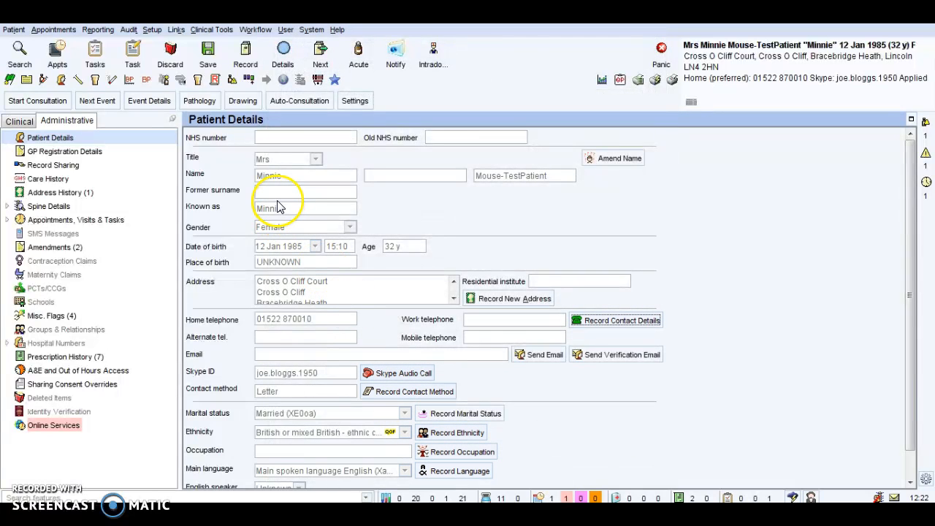
{"action": "left_click", "coordinate": [210, 55]}
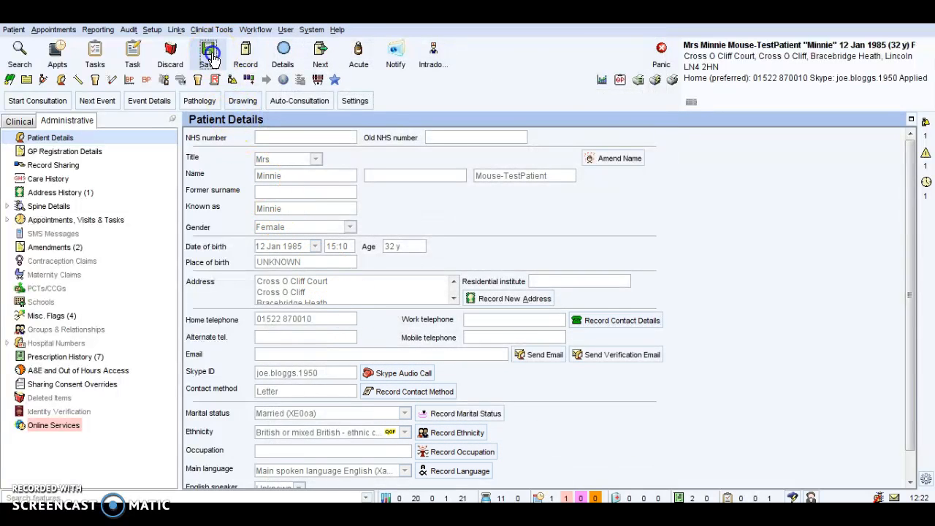